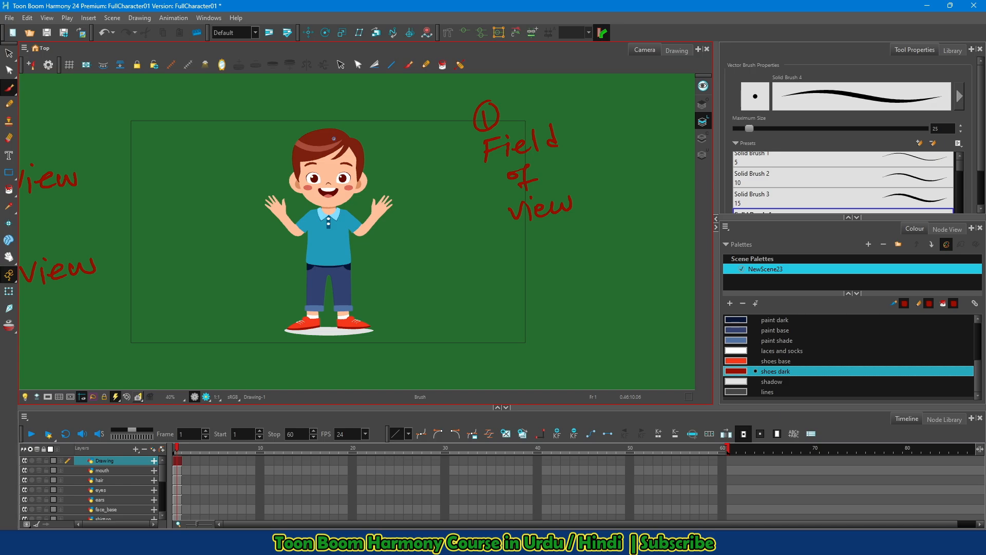
Step: Compare the character scene in the Drawing view and the Camera view to examine the field of view
{"action": "left_click", "coordinate": [676, 50]}
{"action": "left_click", "coordinate": [676, 51]}
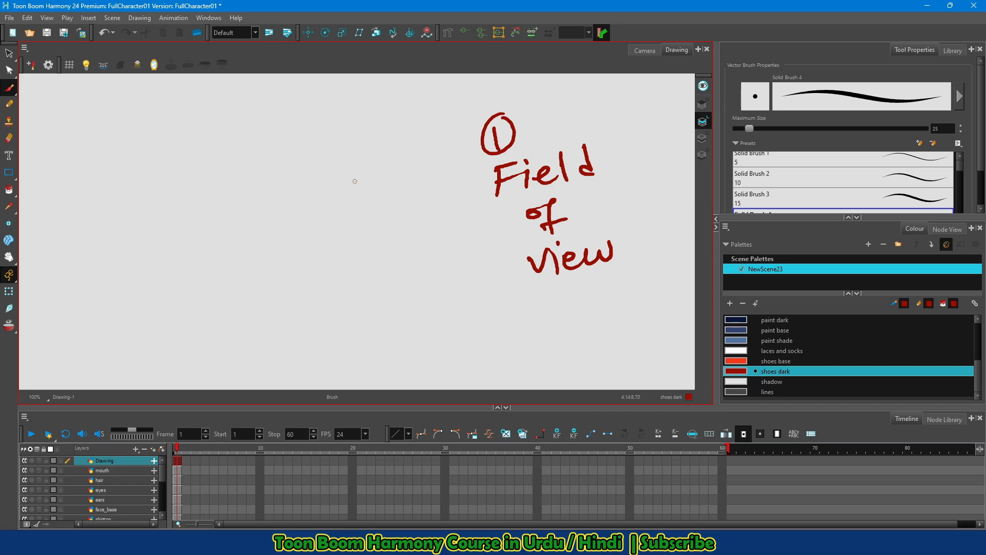
{"action": "left_click", "coordinate": [644, 50]}
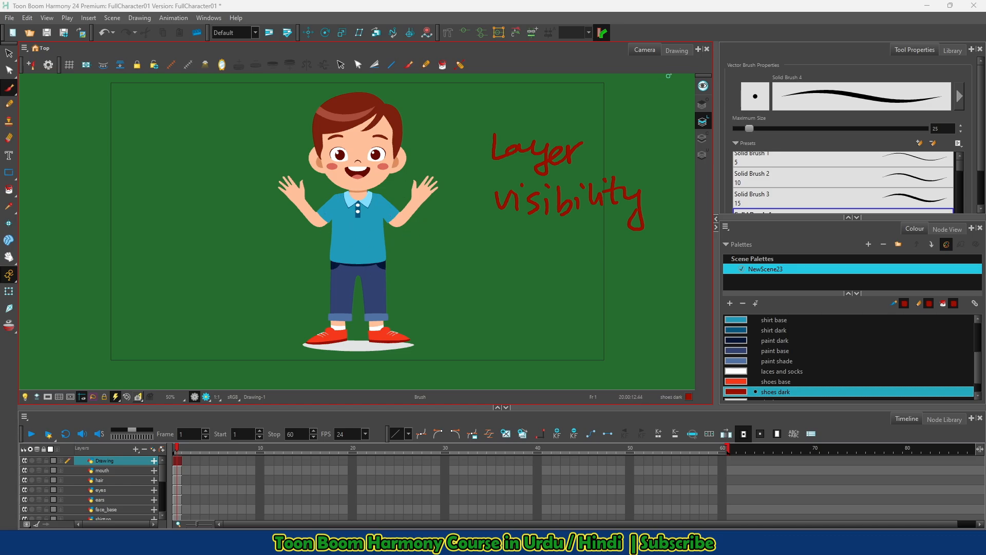
Step: In the Drawing view, make the mouth layer active and turn on the Light Table to show the other layers faded
{"action": "left_click", "coordinate": [676, 51]}
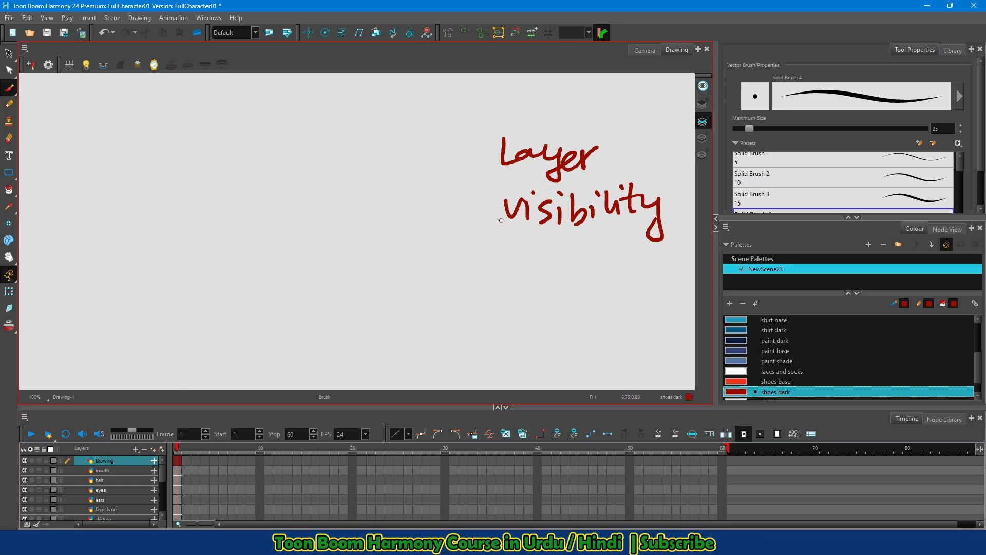
{"action": "left_click", "coordinate": [105, 472]}
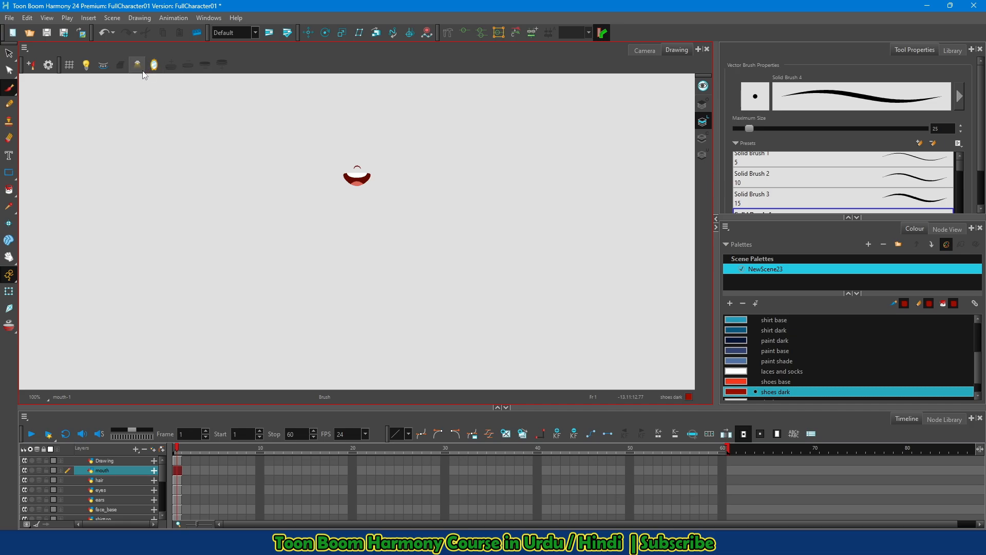
{"action": "left_click", "coordinate": [87, 65]}
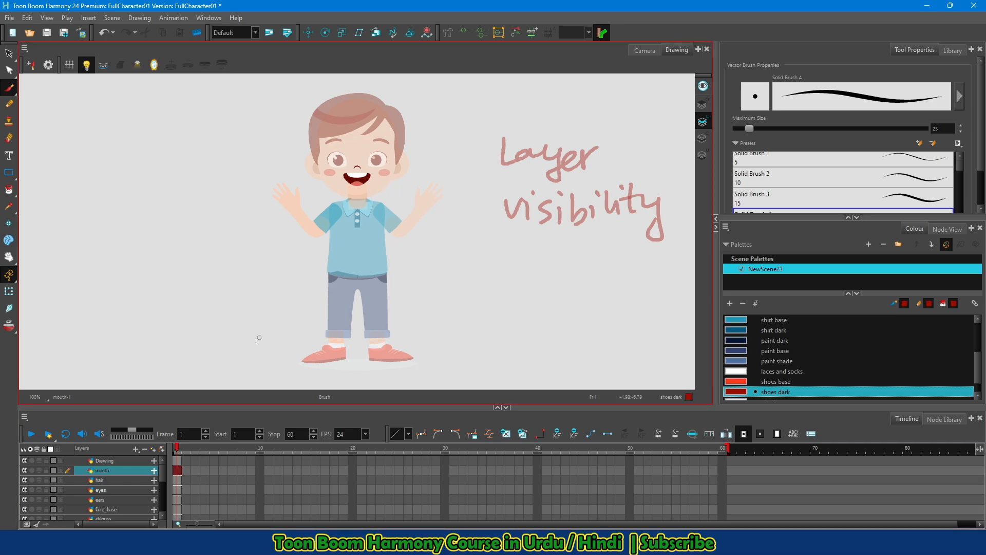
Step: Activate the hair, face_base, ears, eyes and Drawing layers in turn to examine the Light Table display, ending on the mouth layer
{"action": "left_click", "coordinate": [106, 481]}
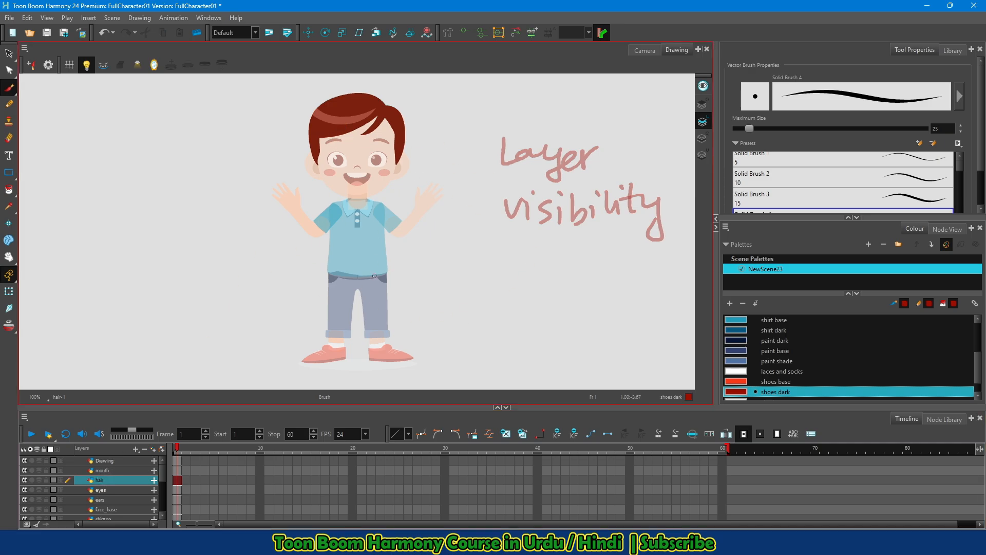
{"action": "left_click", "coordinate": [109, 509]}
{"action": "left_click", "coordinate": [104, 500]}
{"action": "left_click", "coordinate": [108, 490]}
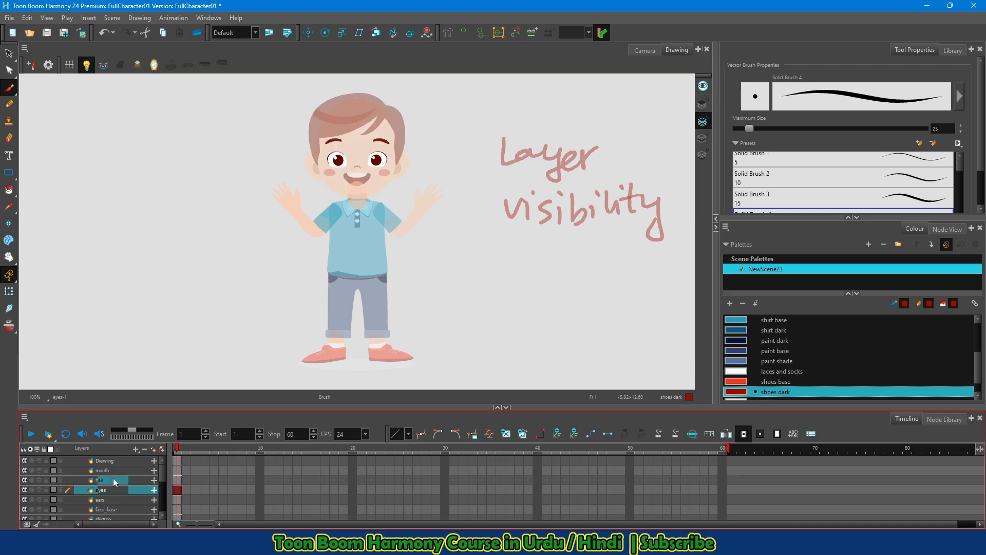
{"action": "left_click", "coordinate": [113, 478]}
{"action": "left_click", "coordinate": [115, 470]}
{"action": "left_click", "coordinate": [116, 460]}
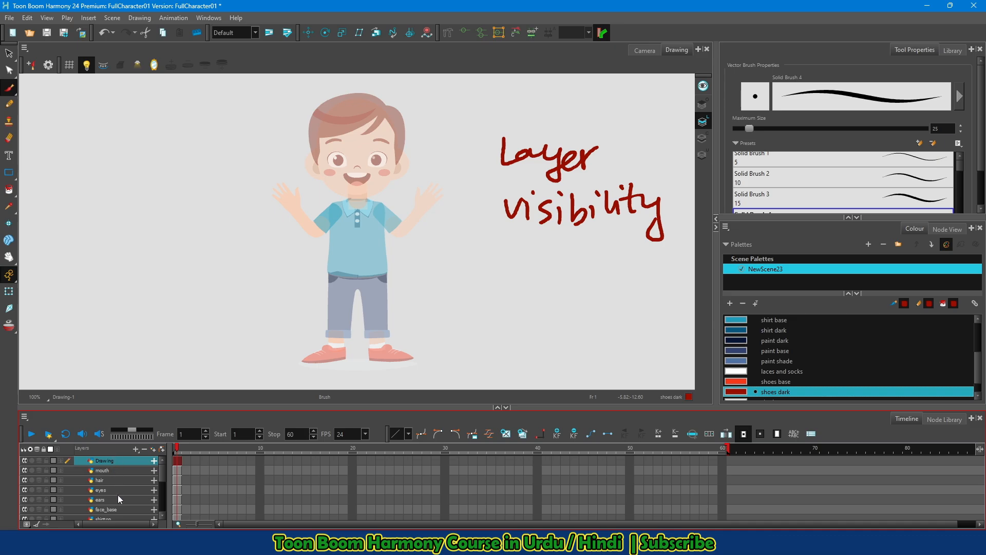
{"action": "left_click", "coordinate": [115, 480]}
{"action": "left_click", "coordinate": [115, 471]}
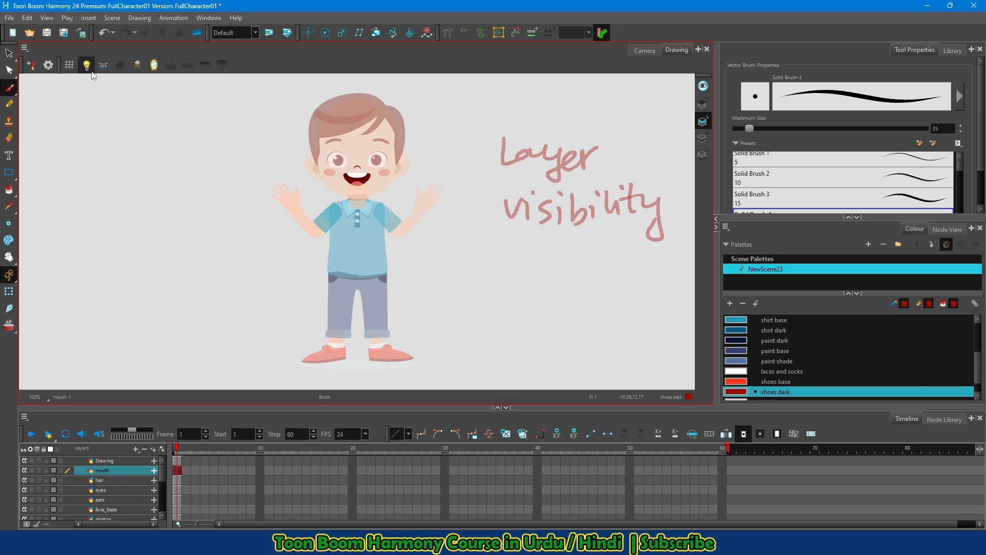
Step: Turn on the Light Table in the Camera view and compare the faded layers with the Drawing view
{"action": "left_click", "coordinate": [645, 50]}
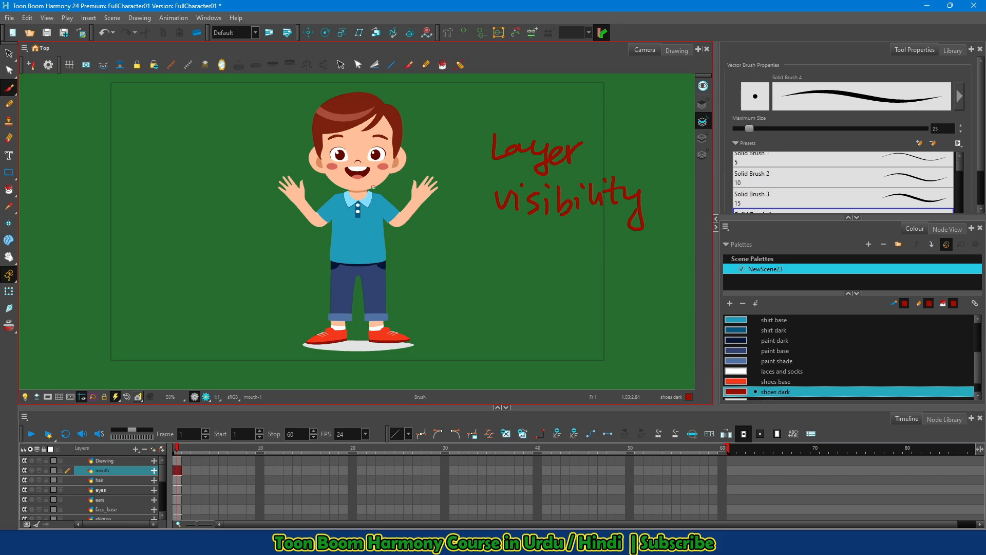
{"action": "left_click", "coordinate": [24, 397]}
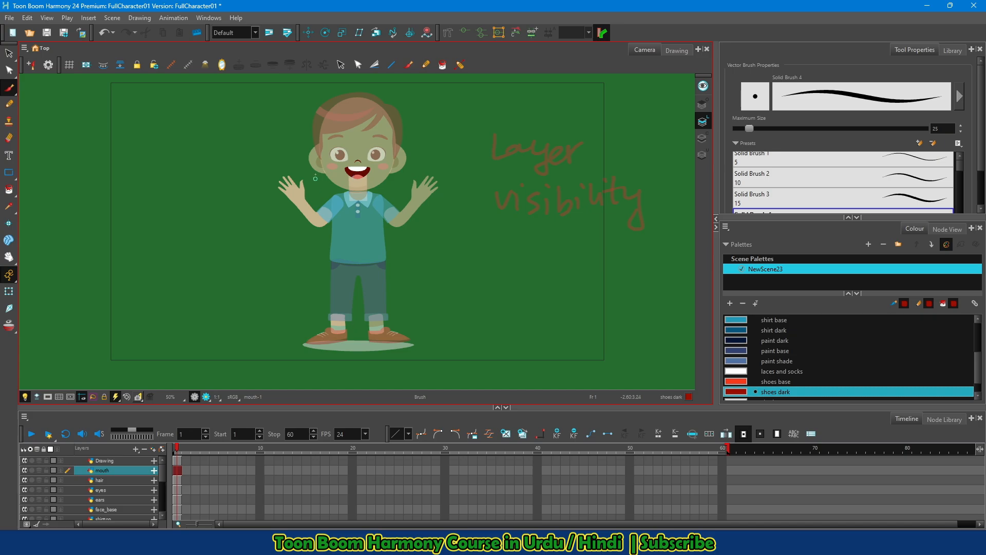
{"action": "left_click", "coordinate": [25, 397]}
{"action": "left_click", "coordinate": [677, 50]}
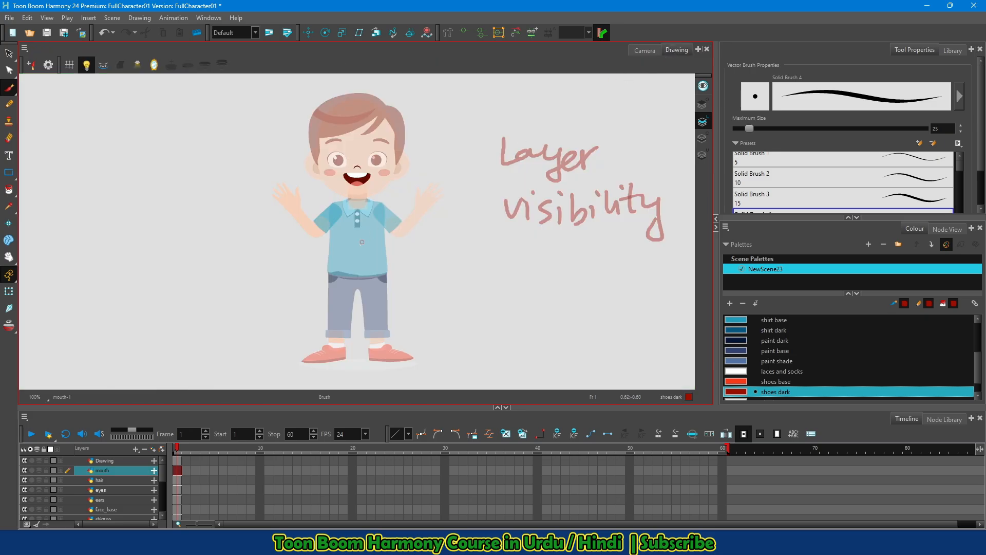
{"action": "left_click", "coordinate": [87, 66]}
{"action": "key", "text": "F3"}
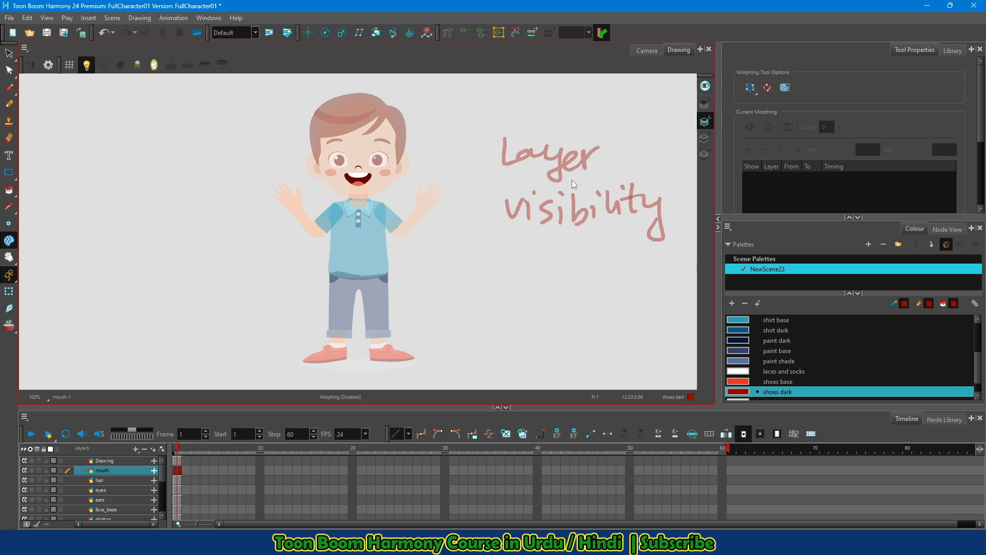
Step: Dock the Camera view beside the Drawing view and display the Drawing View toolbar in the Drawing view
{"action": "left_click", "coordinate": [646, 49]}
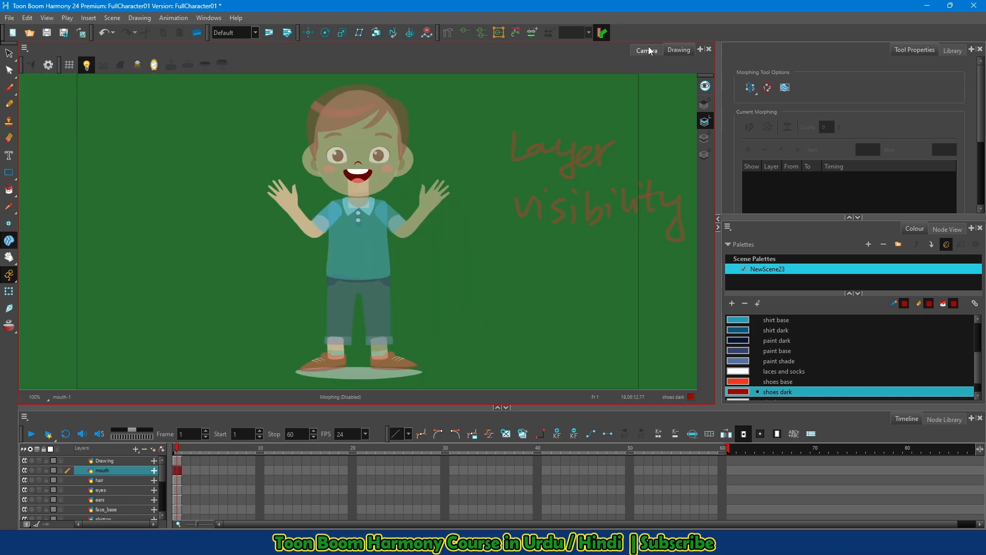
{"action": "left_click_drag", "start_coordinate": [617, 68], "coordinate": [29, 145]}
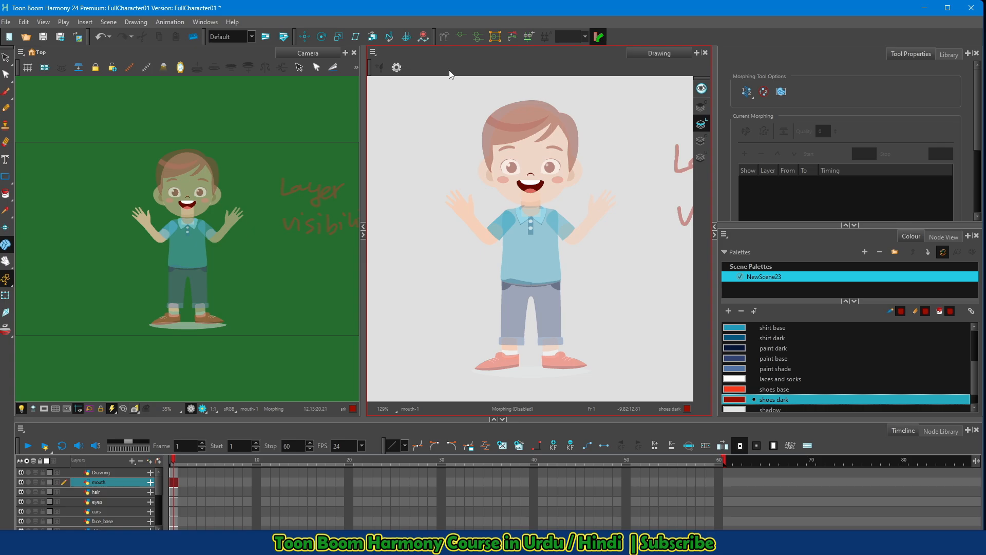
{"action": "right_click", "coordinate": [597, 60]}
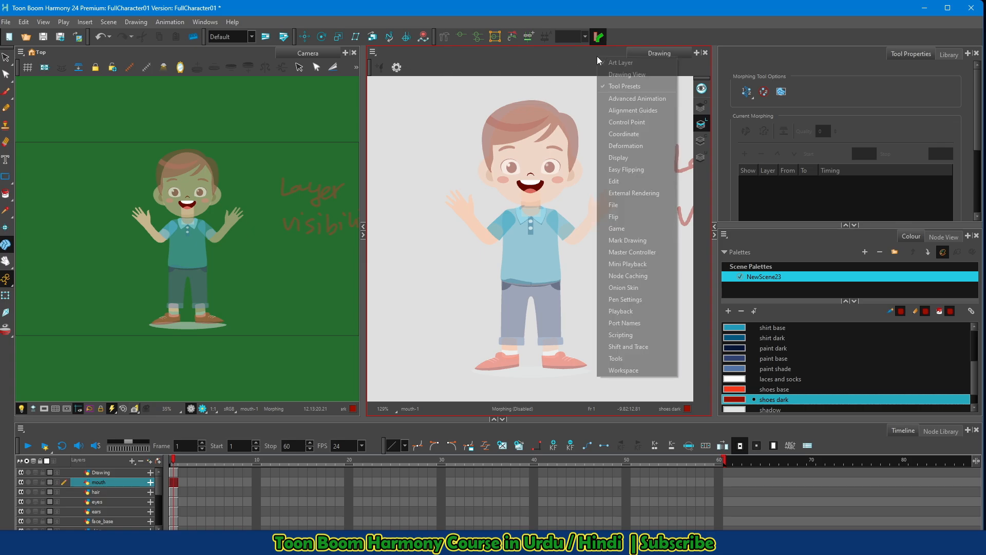
{"action": "left_click", "coordinate": [618, 76]}
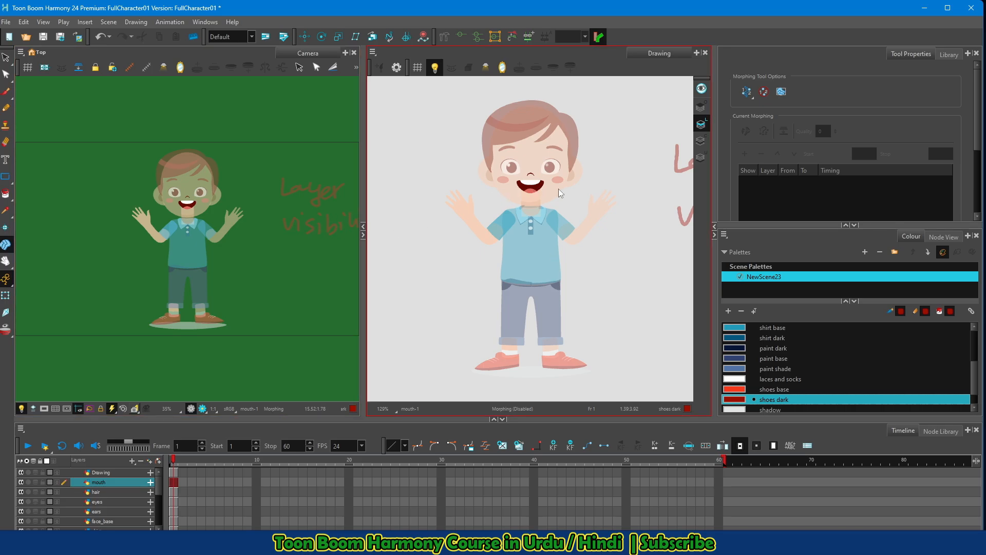
Step: On the face_base layer, draw four zigzag Pencil strokes down the face in shoes dark, working in both the Drawing and Camera views
{"action": "scroll", "coordinate": [557, 193], "scroll_direction": "up", "scroll_amount": 4}
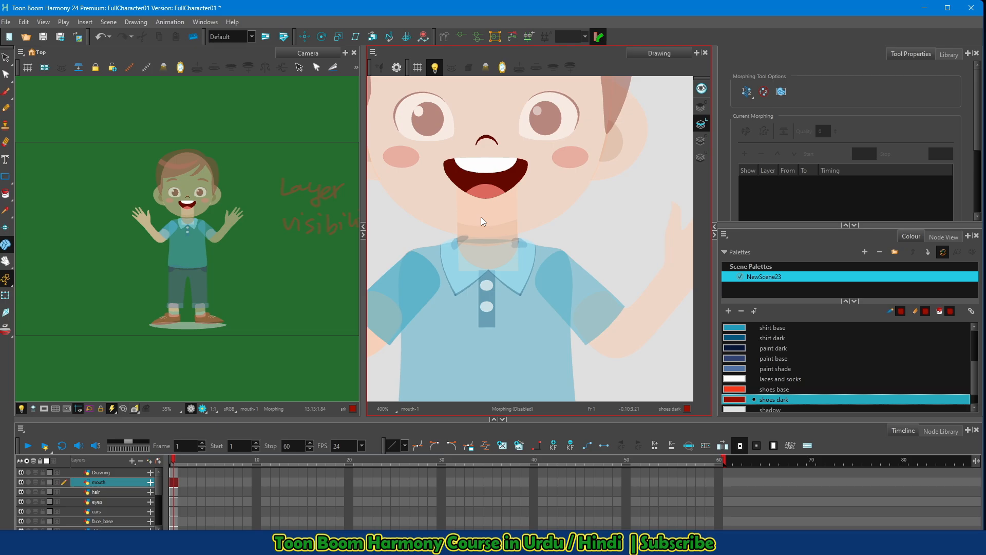
{"action": "left_click_drag", "start_coordinate": [483, 222], "coordinate": [522, 281]}
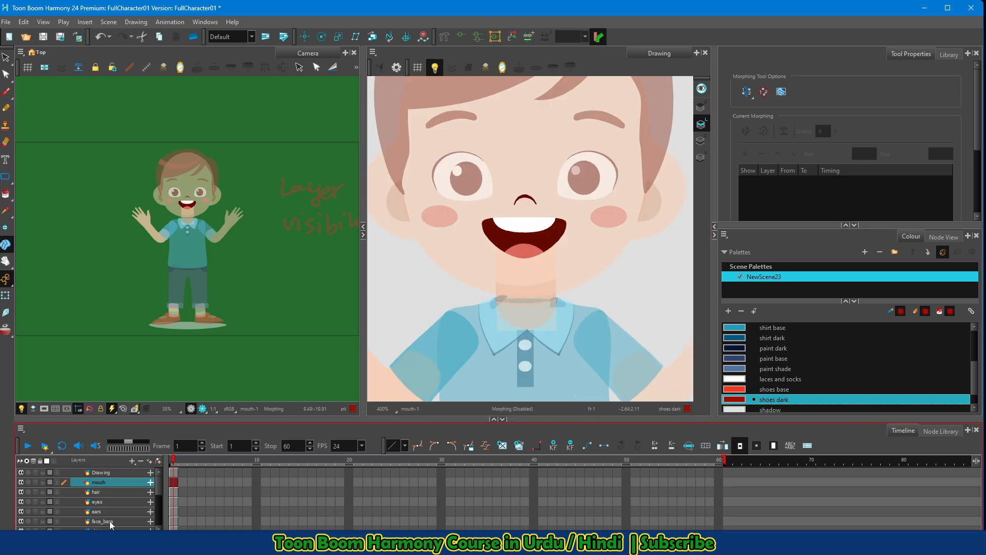
{"action": "left_click", "coordinate": [102, 520]}
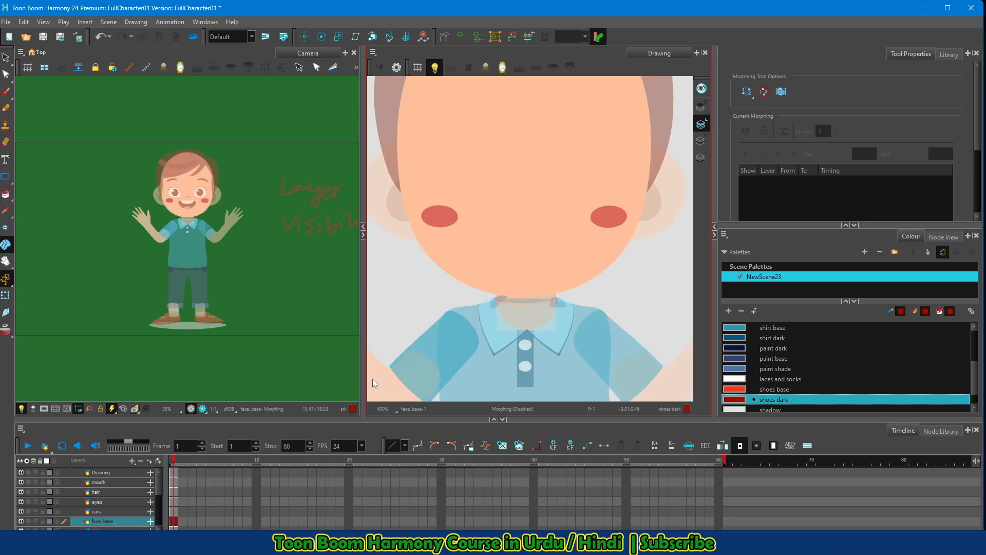
{"action": "scroll", "coordinate": [200, 206], "scroll_direction": "up", "scroll_amount": 2}
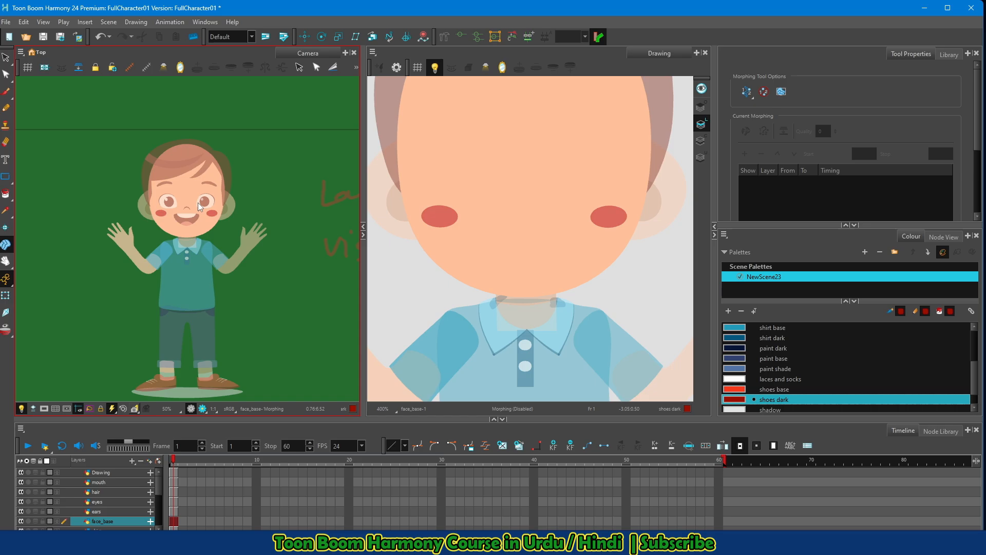
{"action": "scroll", "coordinate": [200, 207], "scroll_direction": "up", "scroll_amount": 2}
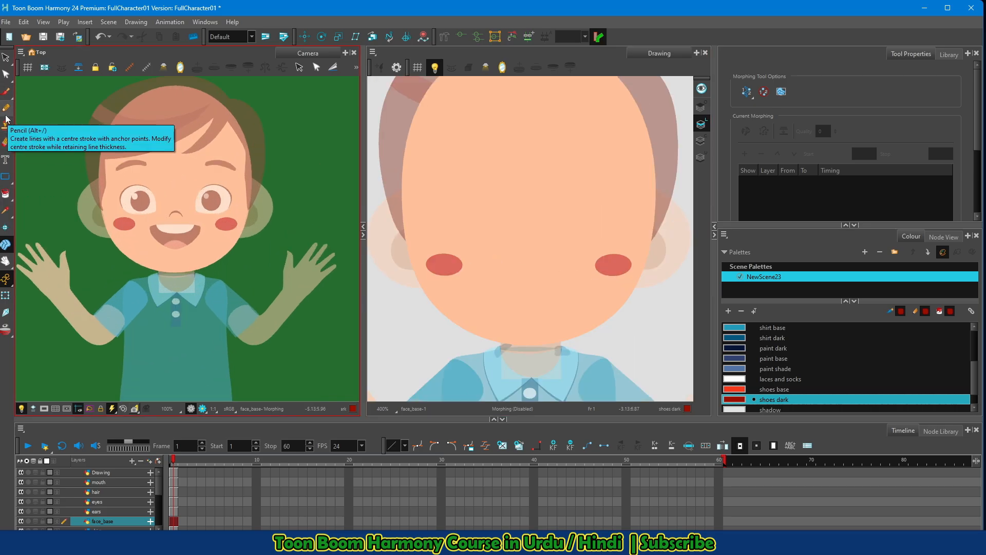
{"action": "left_click", "coordinate": [7, 111]}
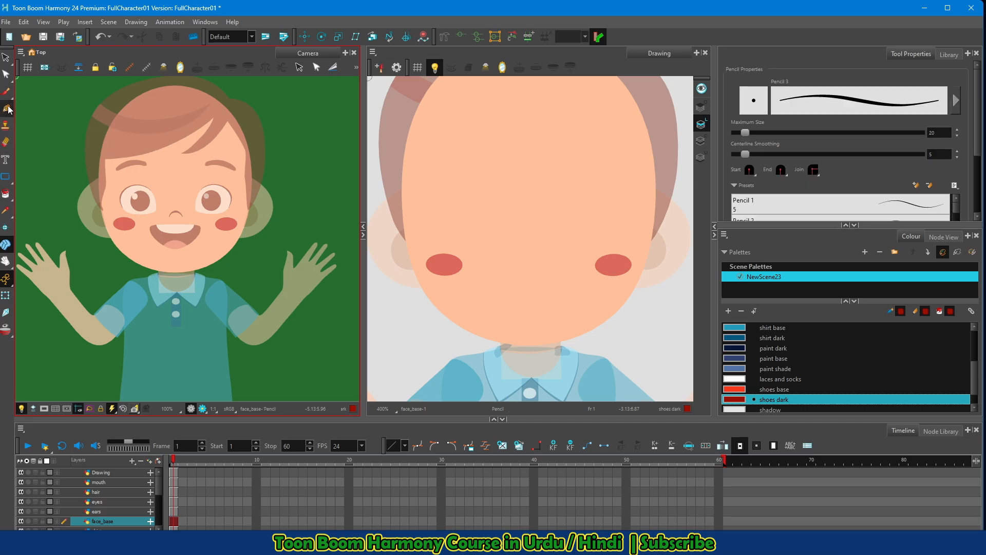
{"action": "mouse_move", "coordinate": [546, 125]}
{"action": "left_mouse_down"}
{"action": "mouse_move", "coordinate": [537, 193]}
{"action": "mouse_move", "coordinate": [556, 252]}
{"action": "left_mouse_up"}
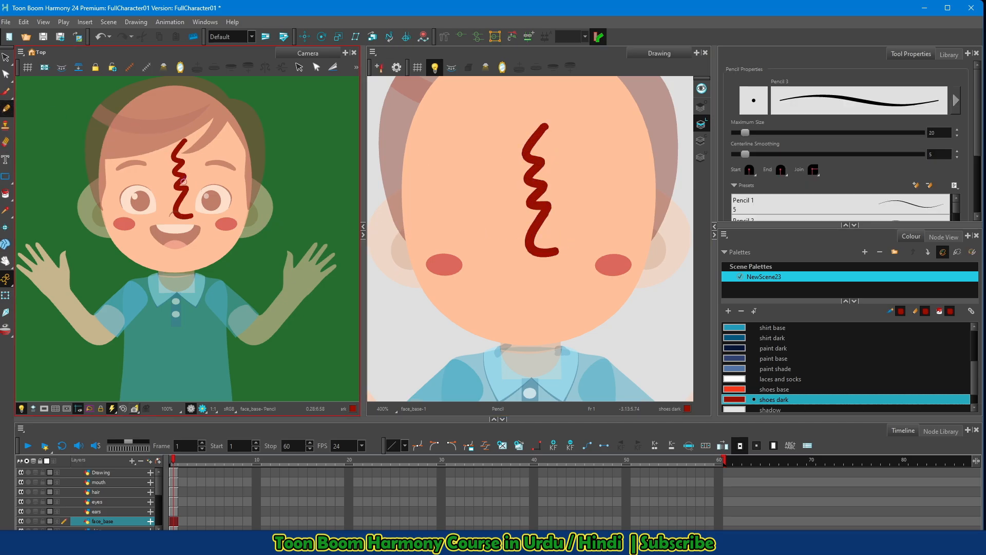
{"action": "left_click_drag", "start_coordinate": [228, 143], "coordinate": [215, 224]}
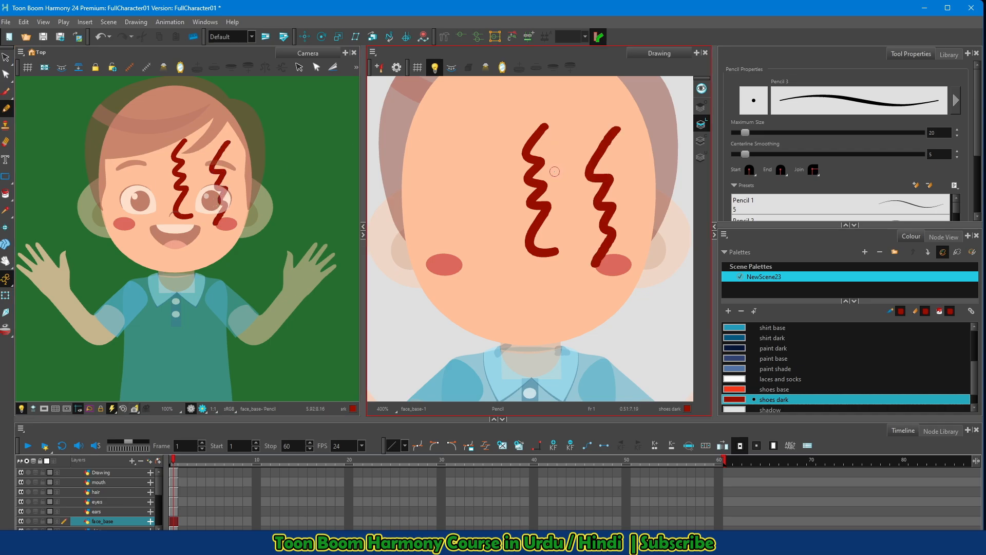
{"action": "left_click_drag", "start_coordinate": [157, 136], "coordinate": [144, 259]}
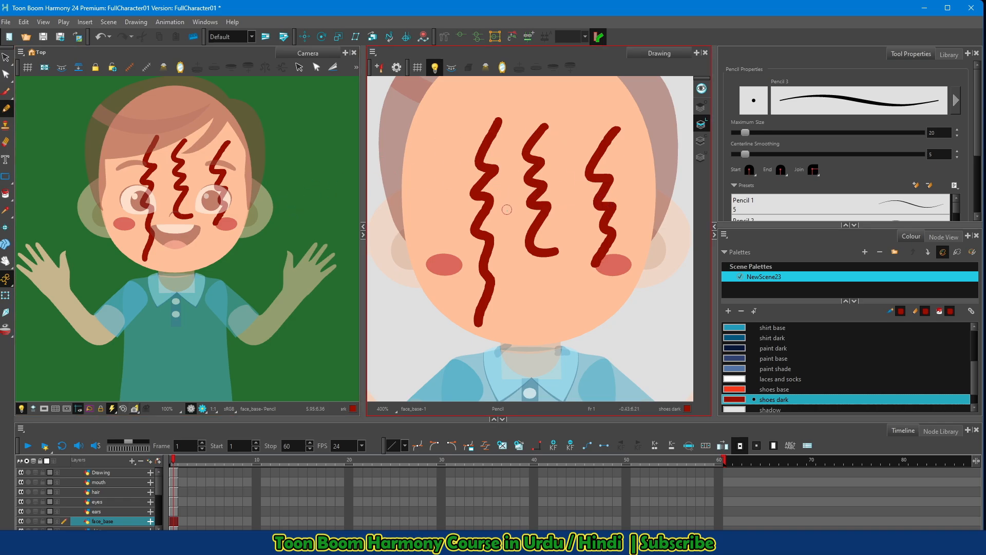
{"action": "left_click_drag", "start_coordinate": [533, 168], "coordinate": [488, 267]}
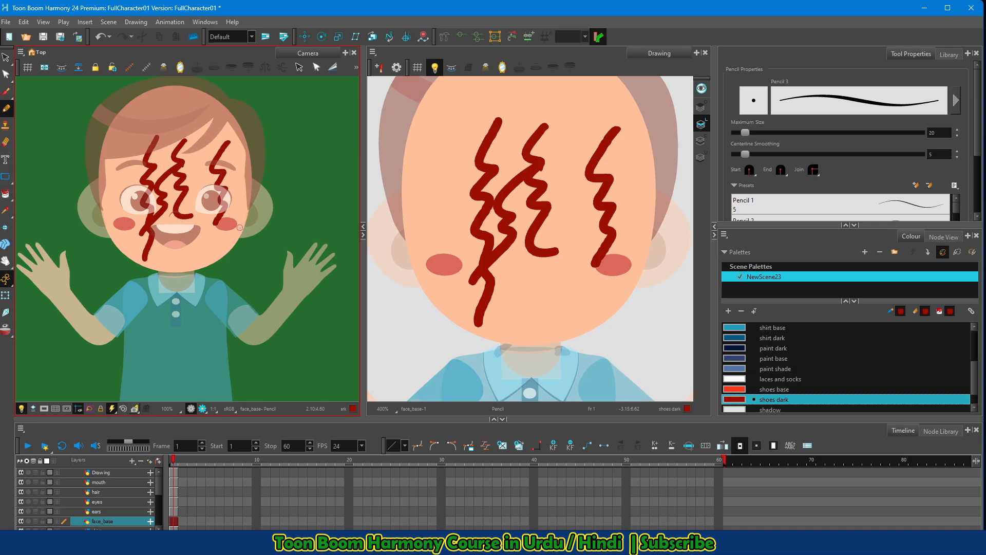
Step: Handwrite "90%" beside the head in the Camera view and draw two crossing diagonal strokes over the face in the Drawing view
{"action": "left_click_drag", "start_coordinate": [306, 132], "coordinate": [309, 172]}
{"action": "left_click_drag", "start_coordinate": [324, 131], "coordinate": [335, 170]}
{"action": "left_click", "coordinate": [341, 137]}
{"action": "left_click", "coordinate": [344, 167]}
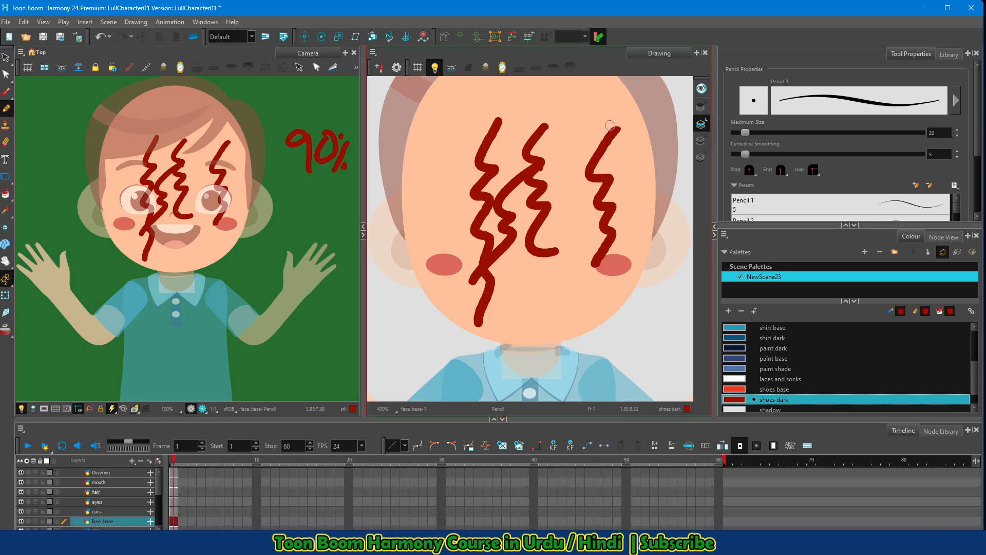
{"action": "left_click_drag", "start_coordinate": [616, 111], "coordinate": [460, 245]}
{"action": "left_click_drag", "start_coordinate": [489, 111], "coordinate": [628, 309]}
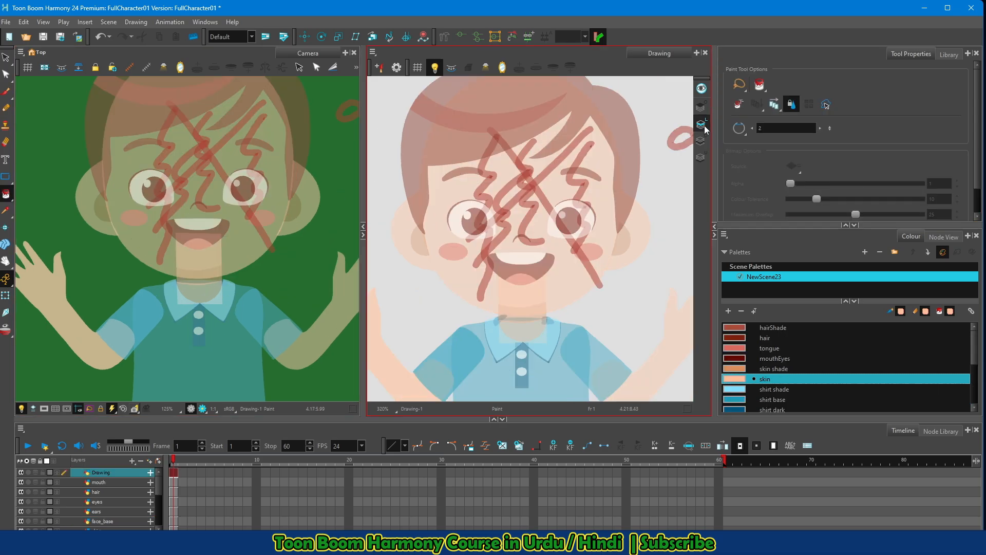
Step: Check the Drawing layer's Colour Art, return to Line Art, and draw a large Pencil circle around the face in paint dark
{"action": "left_click", "coordinate": [700, 140]}
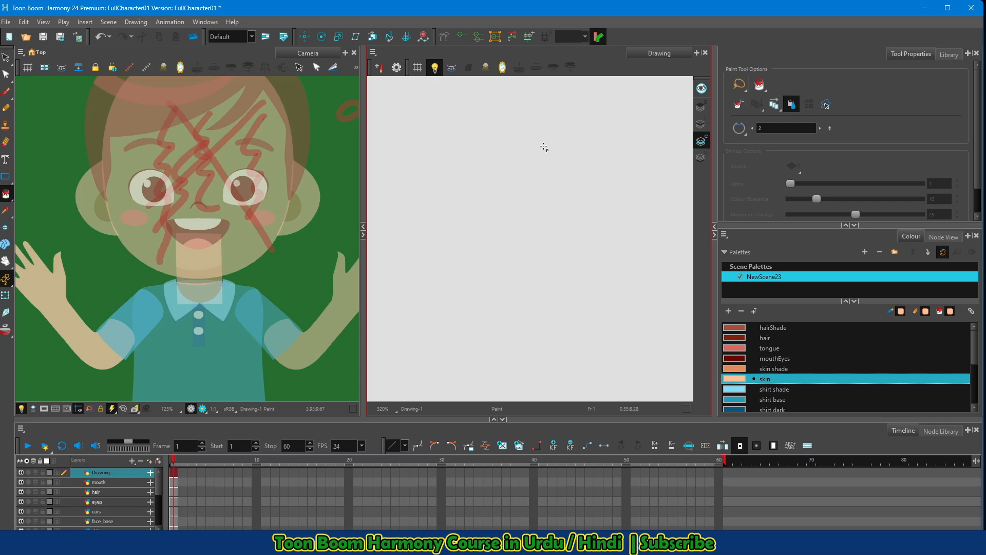
{"action": "left_click", "coordinate": [707, 128]}
{"action": "left_click", "coordinate": [6, 108]}
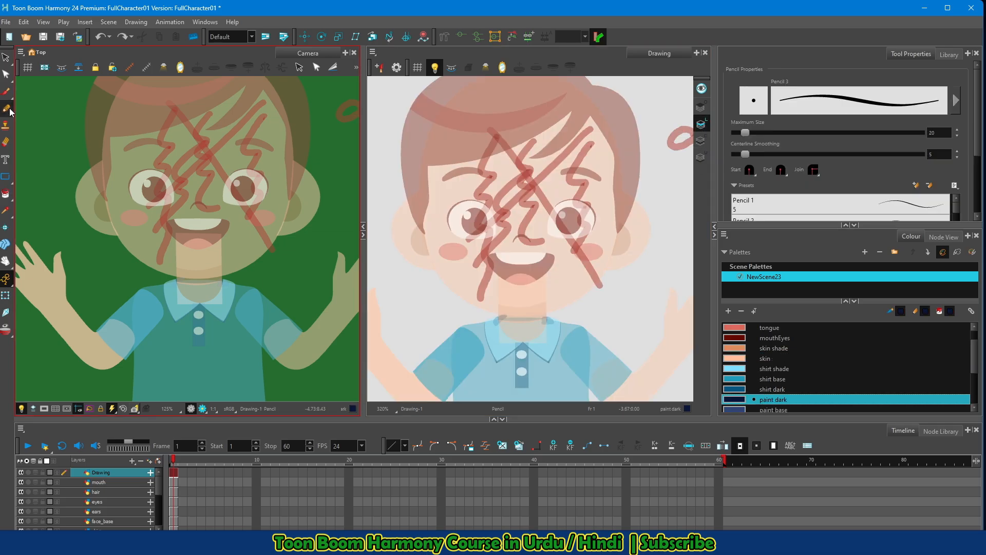
{"action": "mouse_move", "coordinate": [253, 108]}
{"action": "left_mouse_down"}
{"action": "mouse_move", "coordinate": [192, 101]}
{"action": "mouse_move", "coordinate": [120, 141]}
{"action": "mouse_move", "coordinate": [98, 217]}
{"action": "mouse_move", "coordinate": [145, 298]}
{"action": "mouse_move", "coordinate": [283, 332]}
{"action": "mouse_move", "coordinate": [338, 266]}
{"action": "mouse_move", "coordinate": [327, 174]}
{"action": "mouse_move", "coordinate": [282, 124]}
{"action": "mouse_move", "coordinate": [239, 102]}
{"action": "left_mouse_up"}
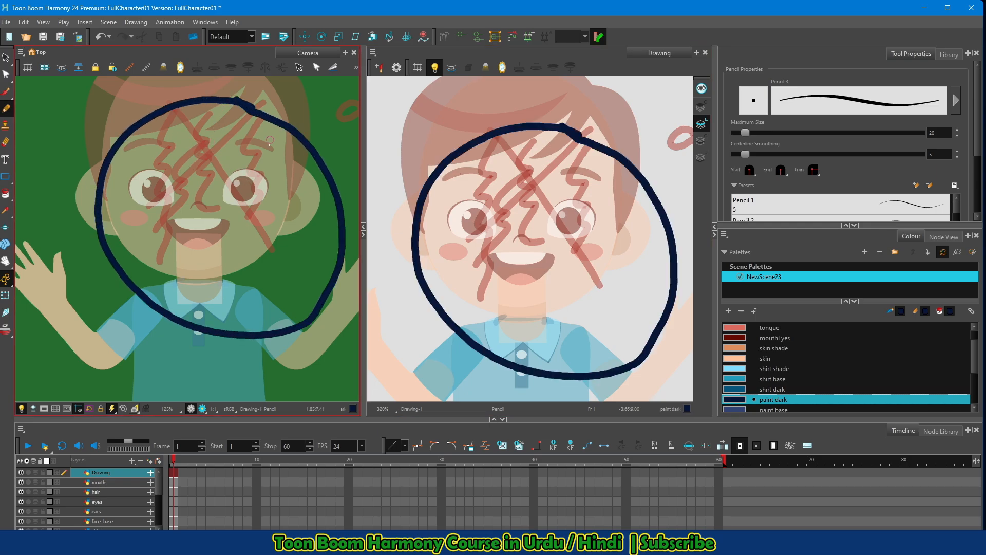
Step: Select the dark blue circle, create Colour Art from its Line Art, and show the Colour Art layer in the Drawing view
{"action": "key", "text": "alt+s"}
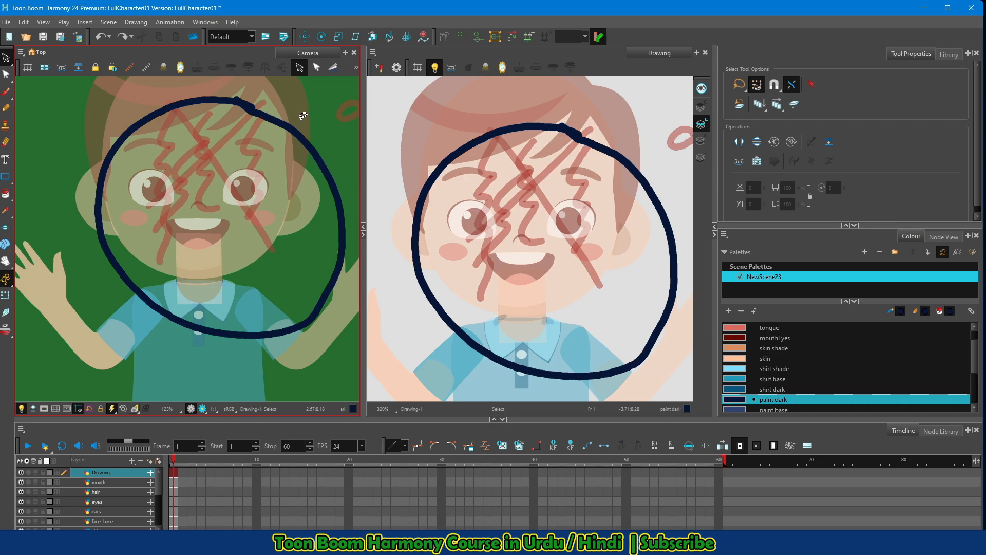
{"action": "left_click_drag", "start_coordinate": [303, 115], "coordinate": [283, 143]}
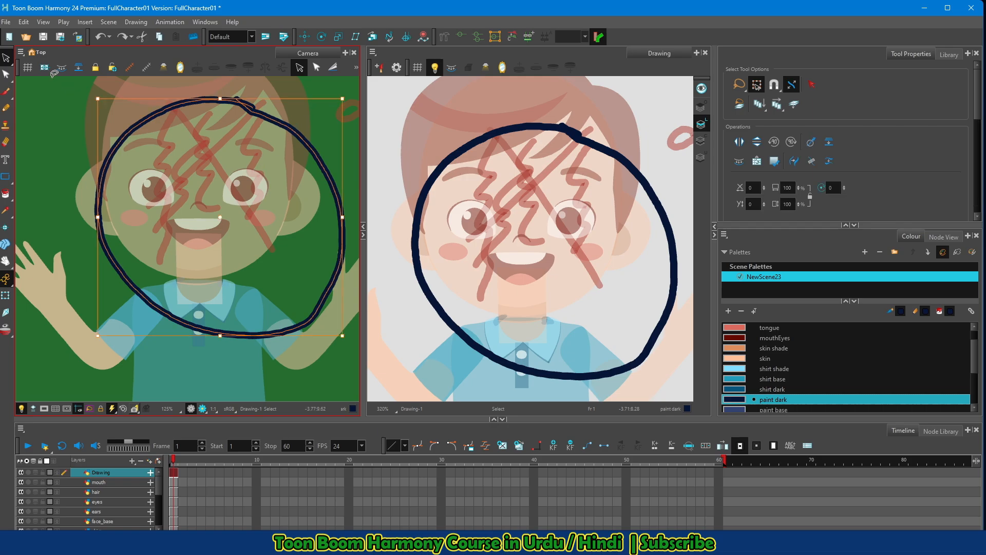
{"action": "left_click", "coordinate": [64, 70]}
{"action": "left_click", "coordinate": [702, 139]}
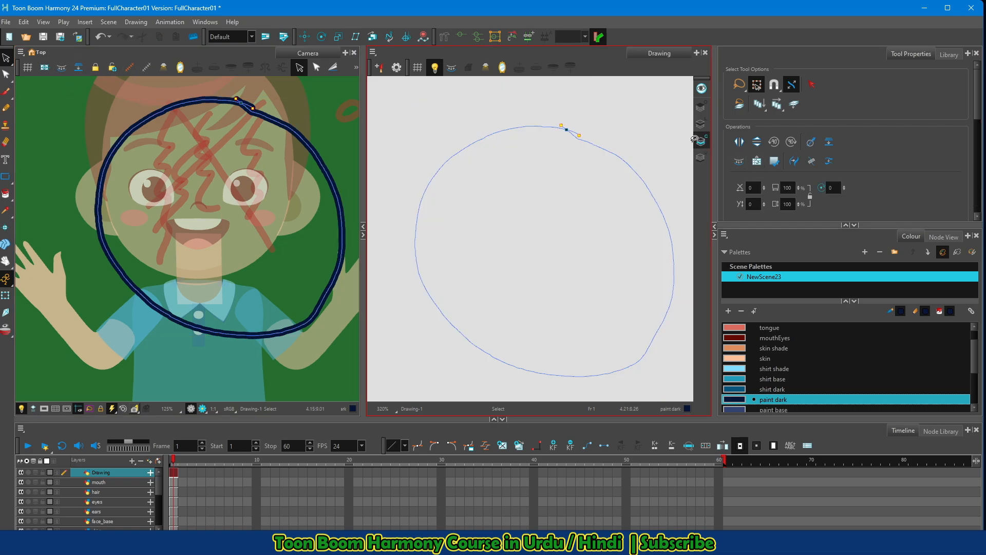
Step: Fill the circle with the skin colour on the Colour Art layer, and compare it with Line Art in the Drawing view
{"action": "left_click", "coordinate": [6, 194]}
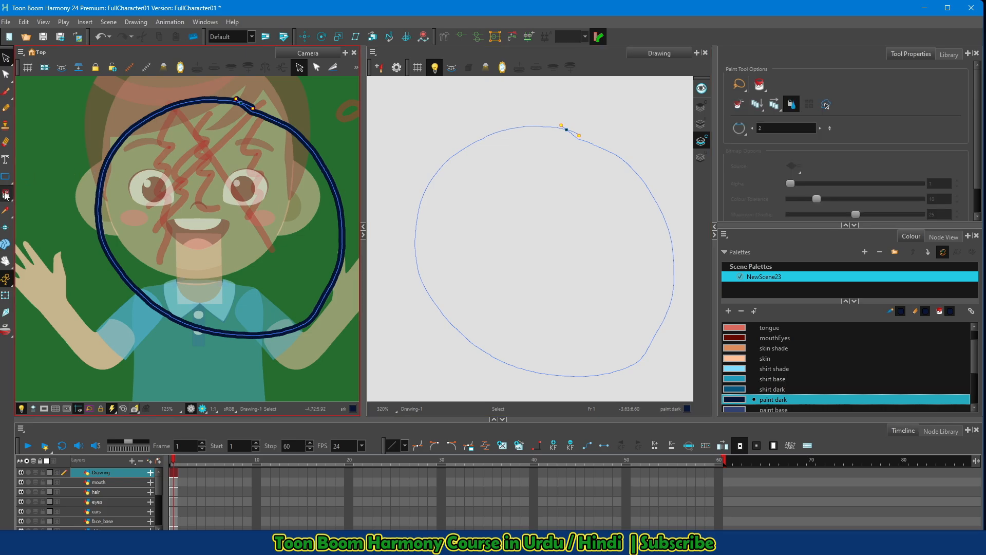
{"action": "left_click", "coordinate": [740, 360]}
{"action": "left_click", "coordinate": [563, 245]}
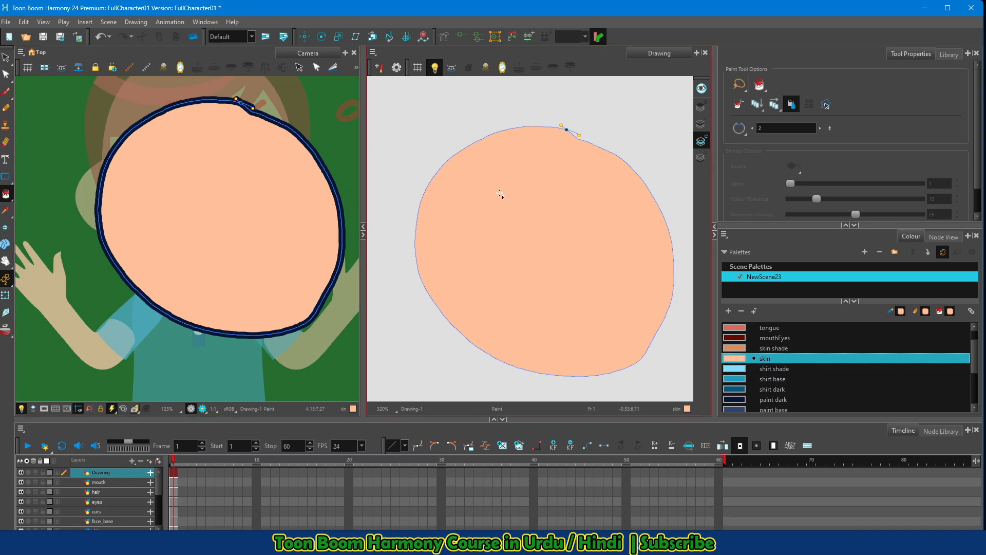
{"action": "left_click", "coordinate": [699, 123]}
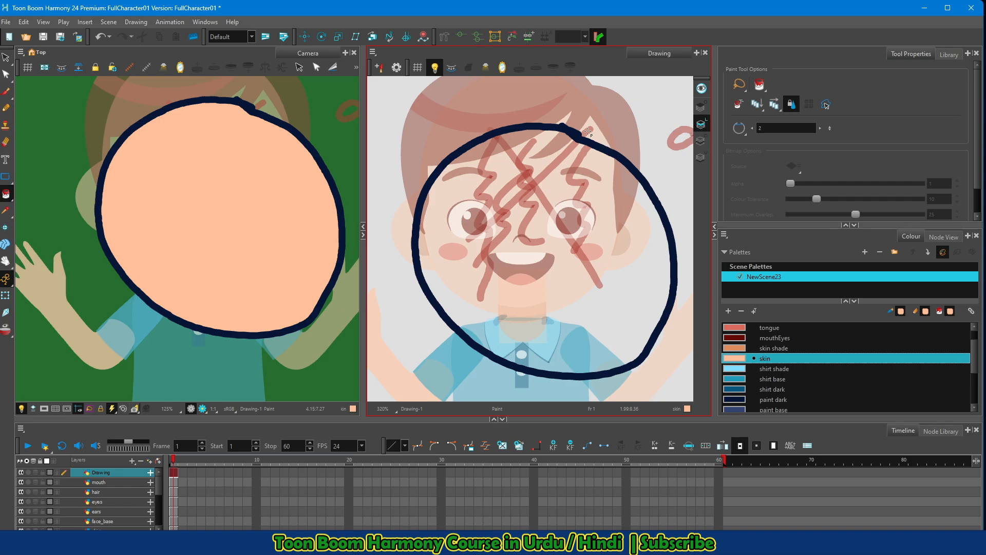
{"action": "left_click", "coordinate": [702, 141]}
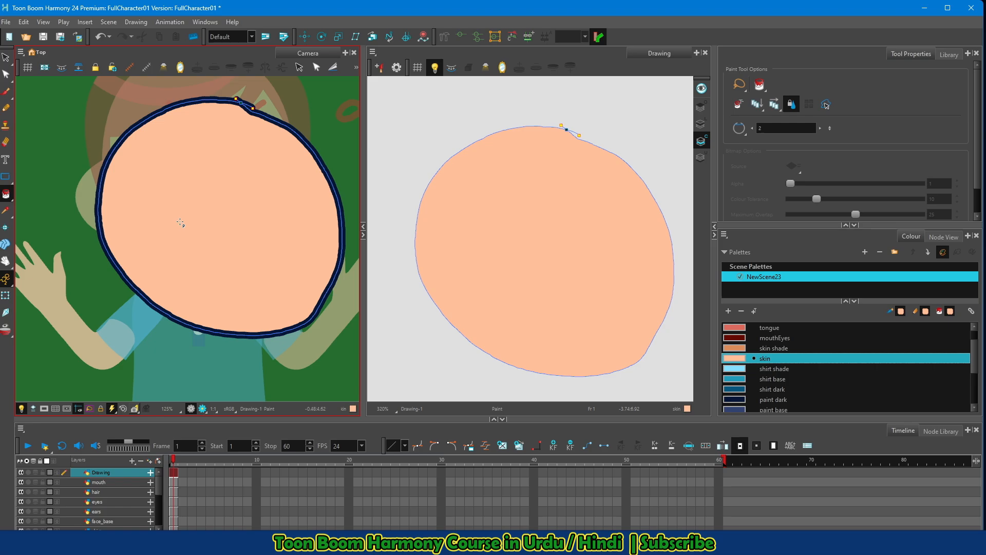
Step: Compare Line Art and Colour Art in the Camera view with its combined art-layer preview turned off, and restore the preview
{"action": "left_click", "coordinate": [33, 409]}
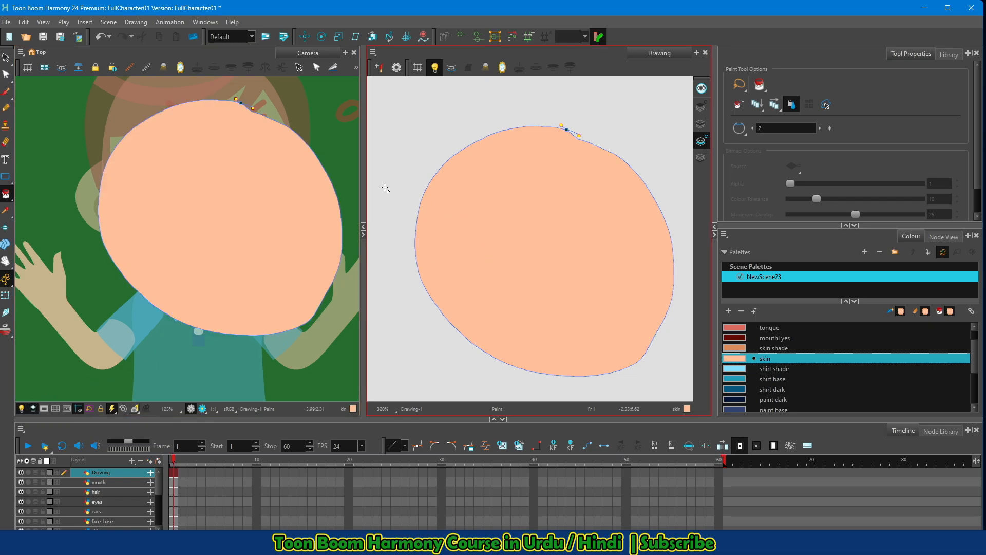
{"action": "left_click", "coordinate": [701, 124]}
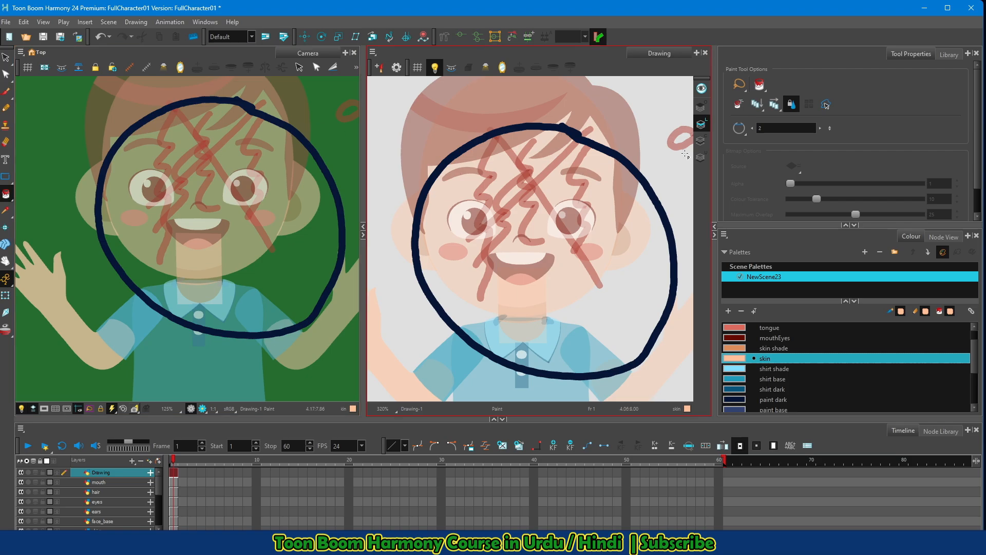
{"action": "left_click", "coordinate": [701, 141]}
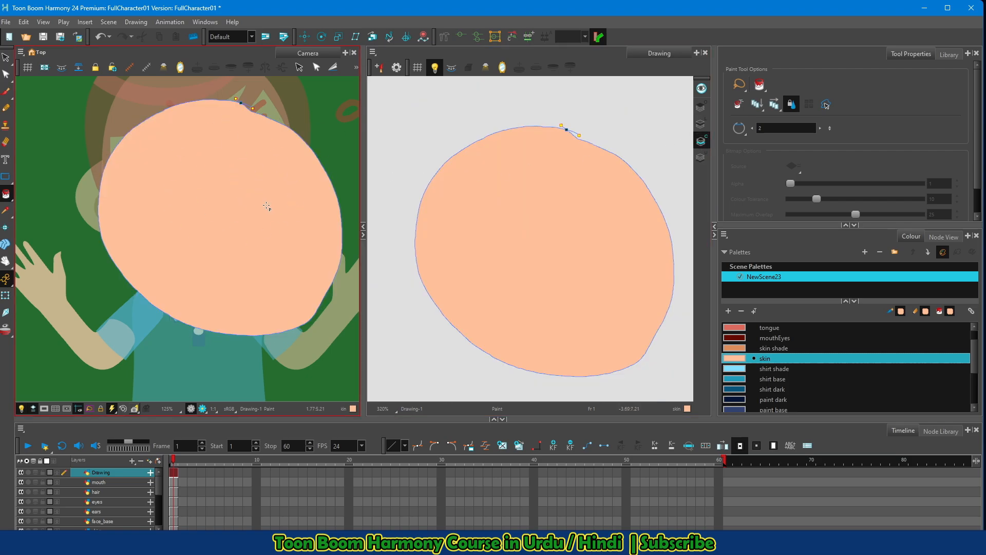
{"action": "left_click", "coordinate": [33, 407]}
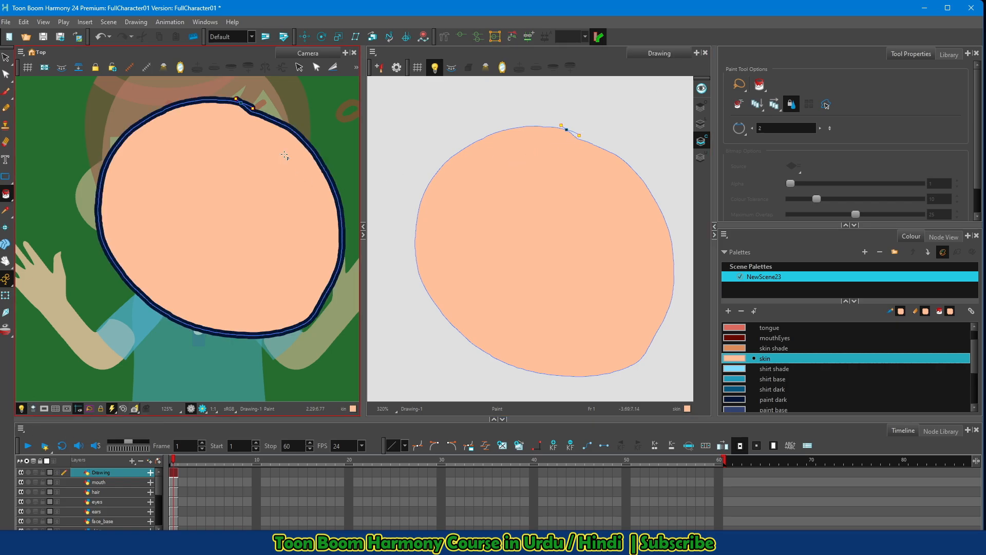
Step: Preview all art layers together in the Drawing view and make Line Art the active layer
{"action": "left_click", "coordinate": [702, 87]}
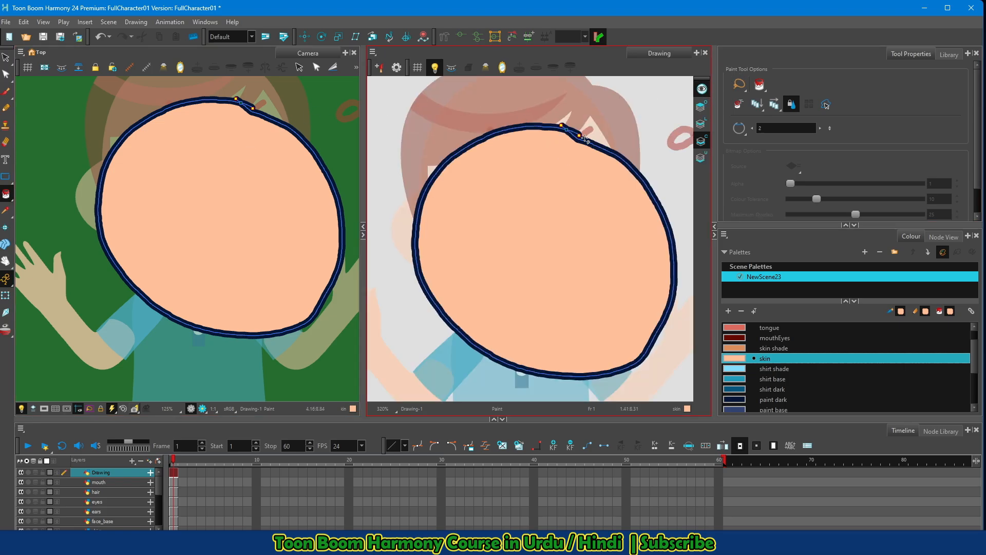
{"action": "left_click", "coordinate": [700, 123]}
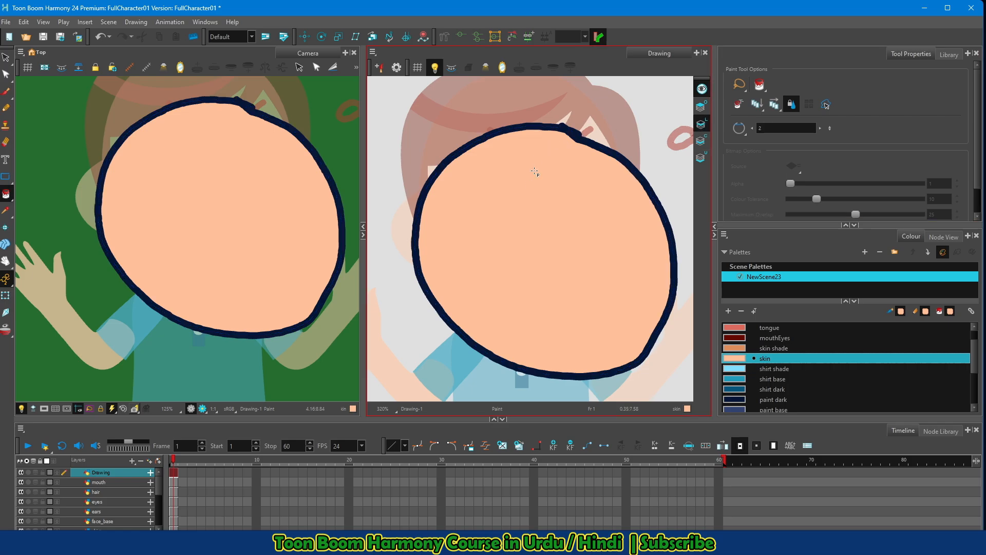